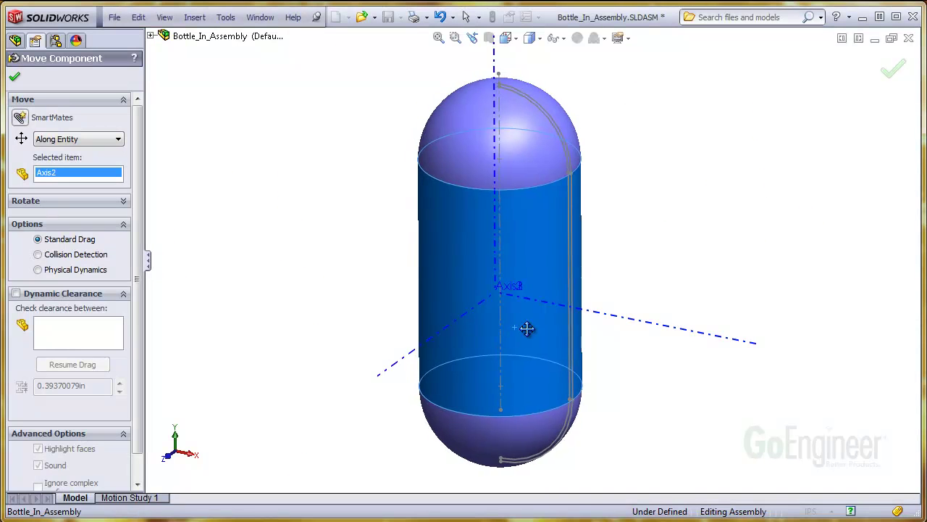
Move the bottle component in the assembly along Axis2.
left_click_drag(526, 327, 520, 379)
right_click(695, 332)
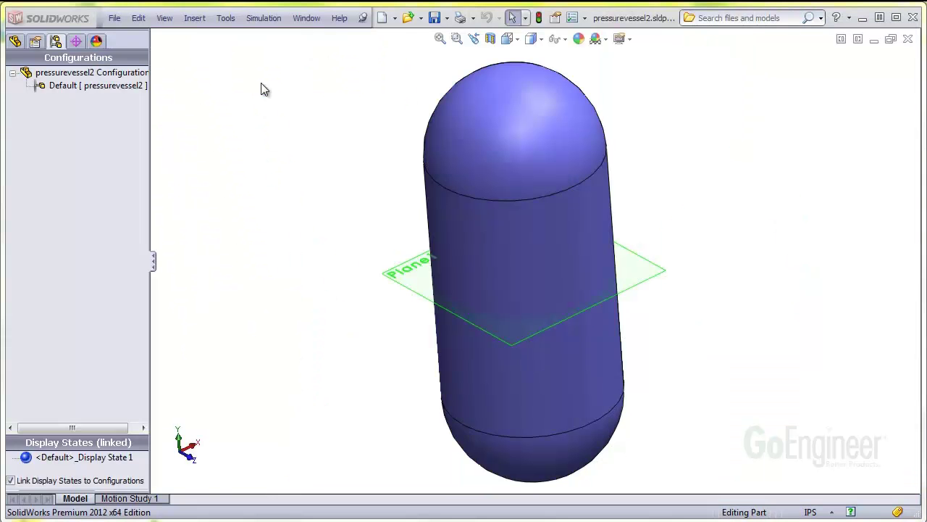
Add a configuration named section to the pressurevessel2 part.
left_click(127, 73)
right_click(125, 73)
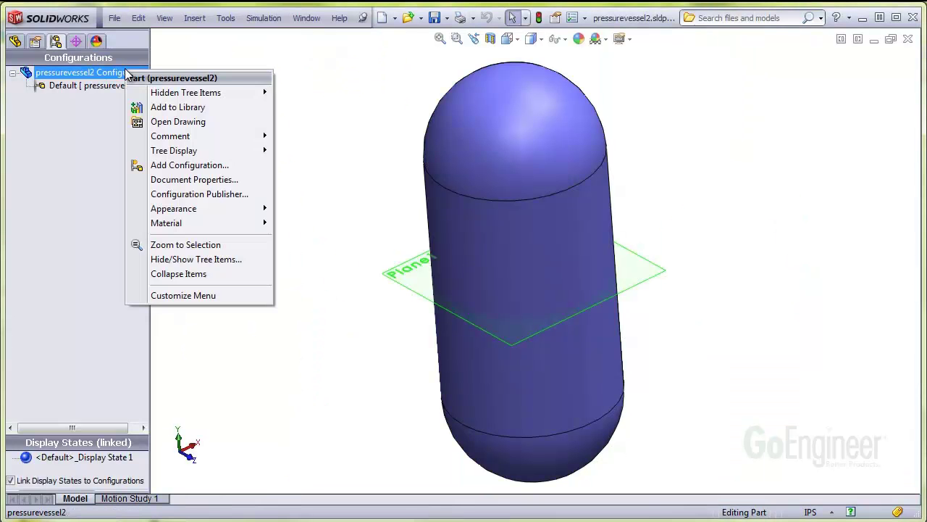
left_click(179, 165)
type("section")
left_click(14, 76)
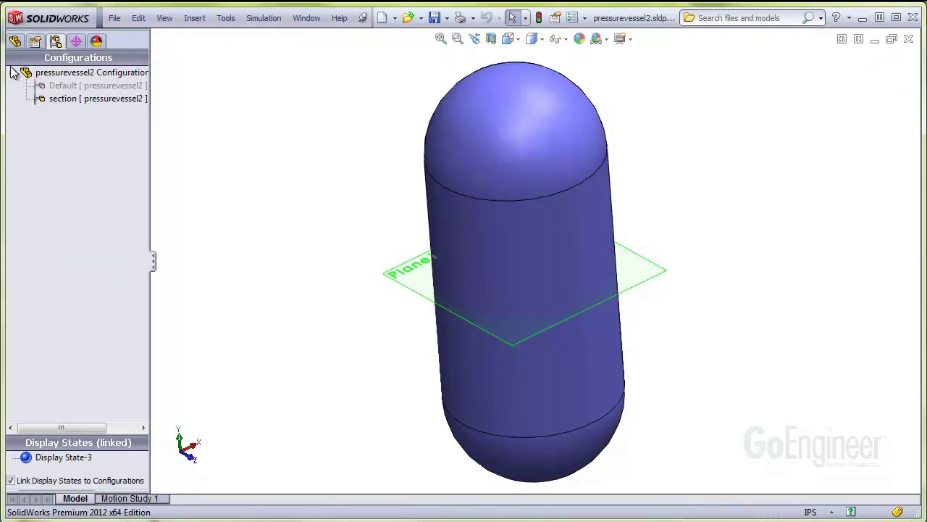
Sketch a horizontal line about 50.8 in long across the vessel's mid-height on the Front plane.
left_click(15, 42)
left_click(46, 137)
left_click(44, 113)
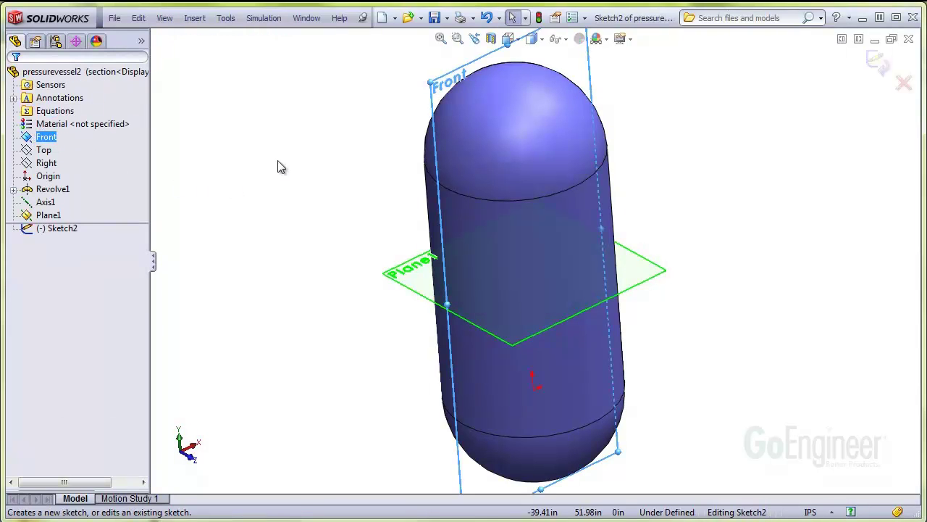
key("l")
mouse_move(386, 341)
left_mouse_down()
mouse_move(683, 215)
mouse_move(683, 197)
left_mouse_up()
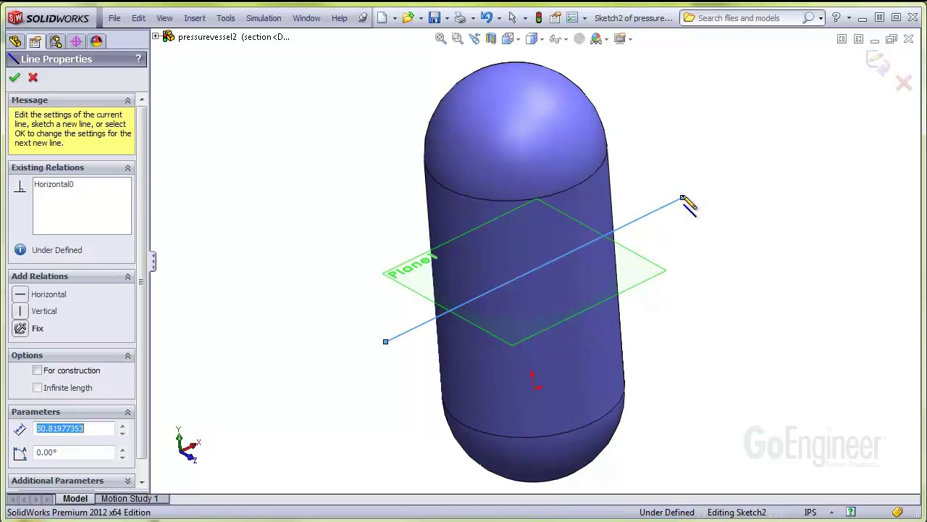
key("Escape")
Make the sketched line collinear with Plane1.
left_click(656, 210)
left_click(654, 263, "ctrl")
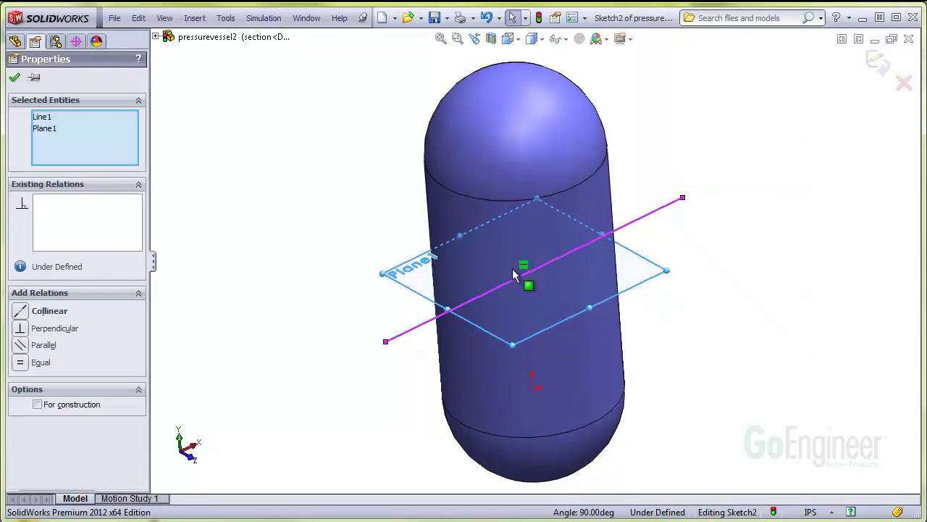
left_click(20, 311)
left_click(15, 77)
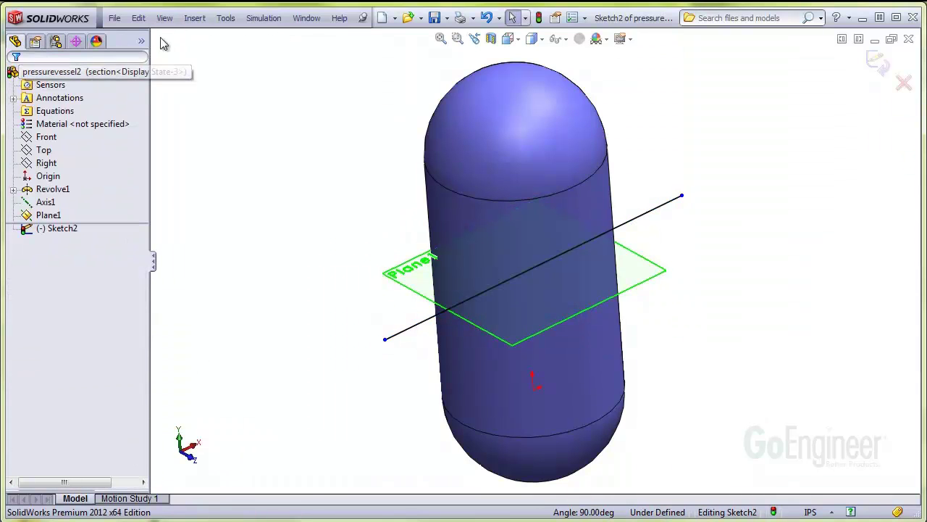
Extrude-cut the lower half of the vessel from the line sketch, Through All in both directions.
left_click(194, 17)
mouse_move(210, 55)
left_click(353, 55)
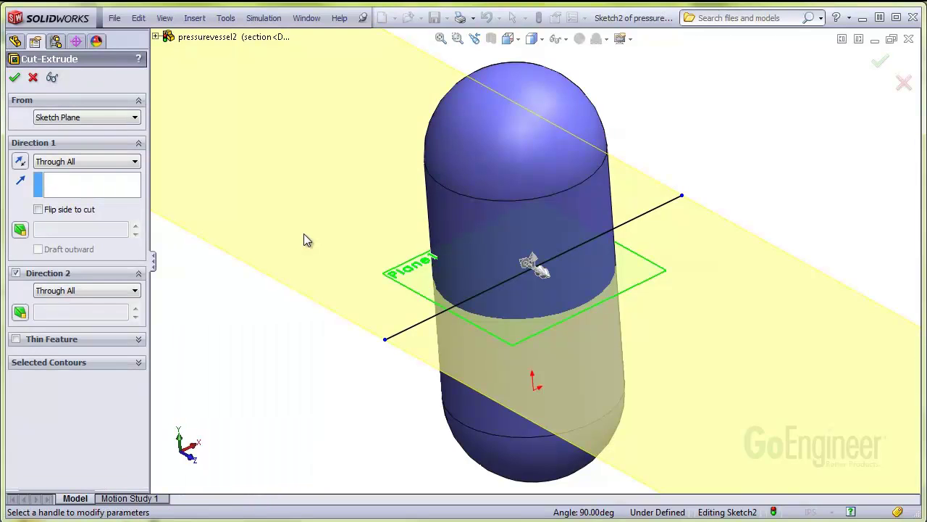
left_click(14, 77)
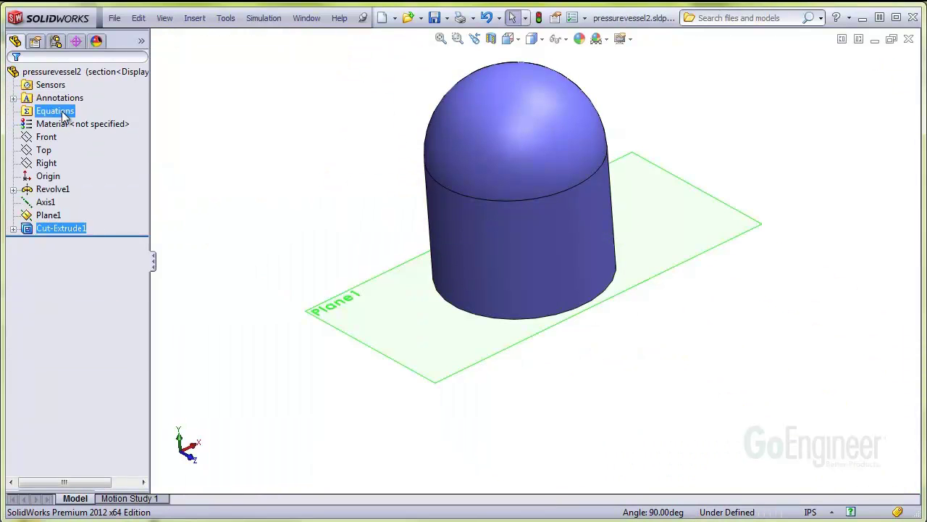
Create a static simulation study named Study 1 with 2D simplification enabled.
left_click(258, 22)
left_click(267, 36)
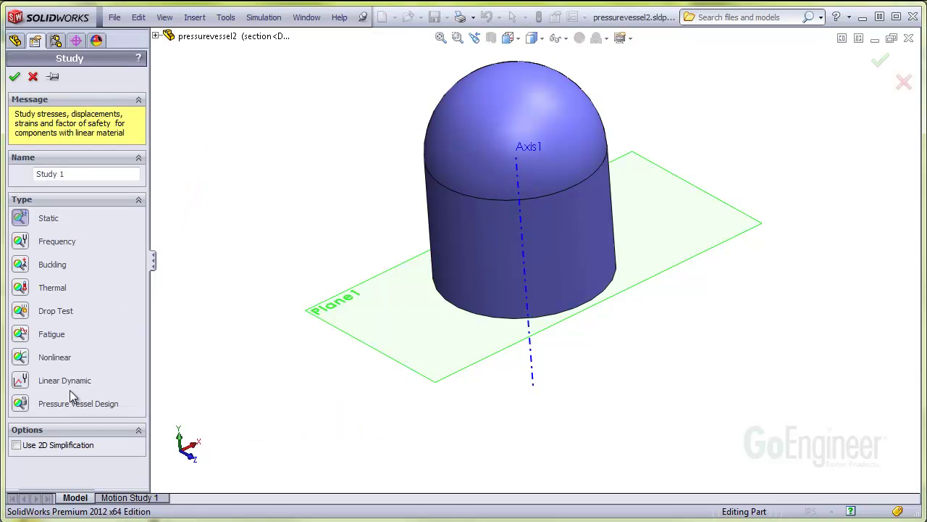
left_click(23, 447)
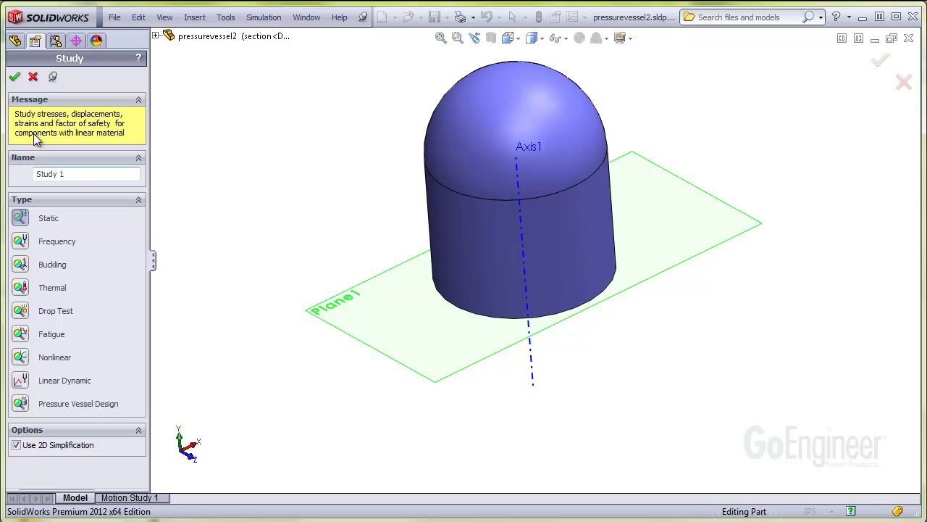
left_click(15, 78)
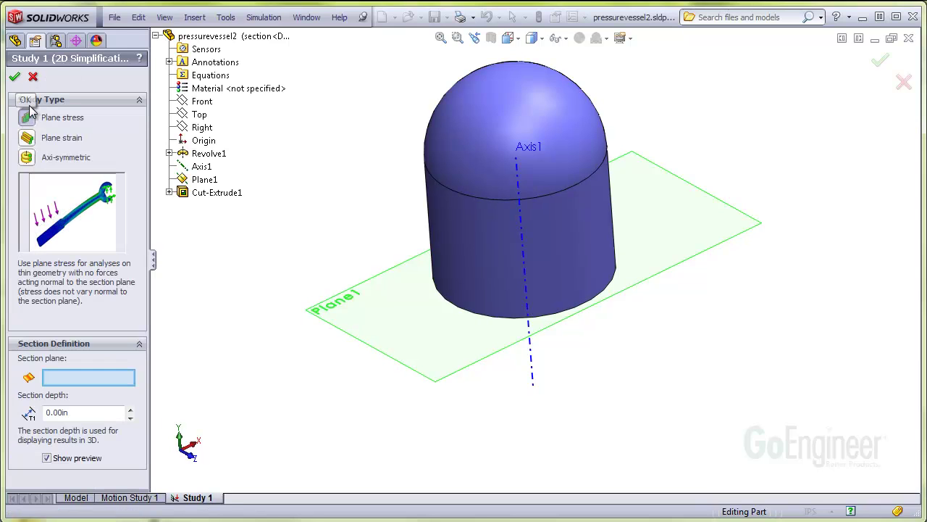
Define the 2D study as axi-symmetric with Front as the section plane and Axis1 as the axis of symmetry.
left_click(26, 157)
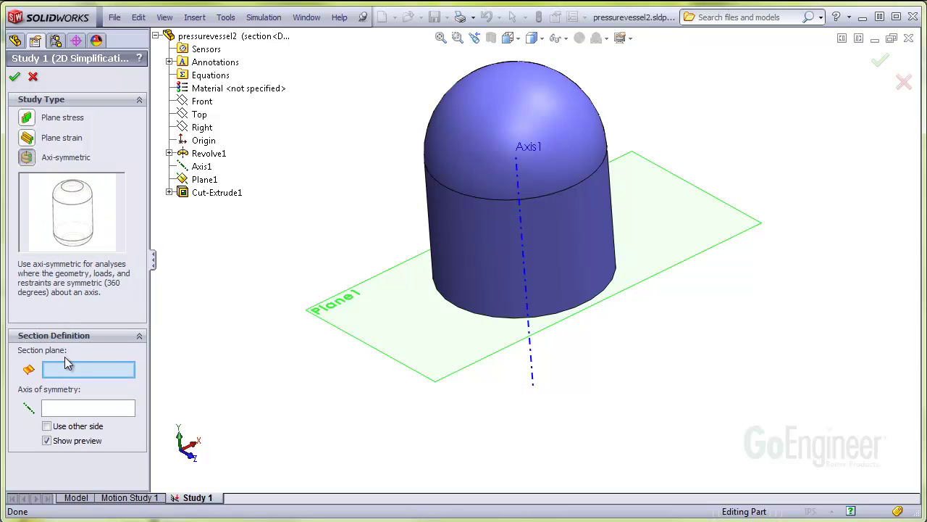
left_click(191, 103)
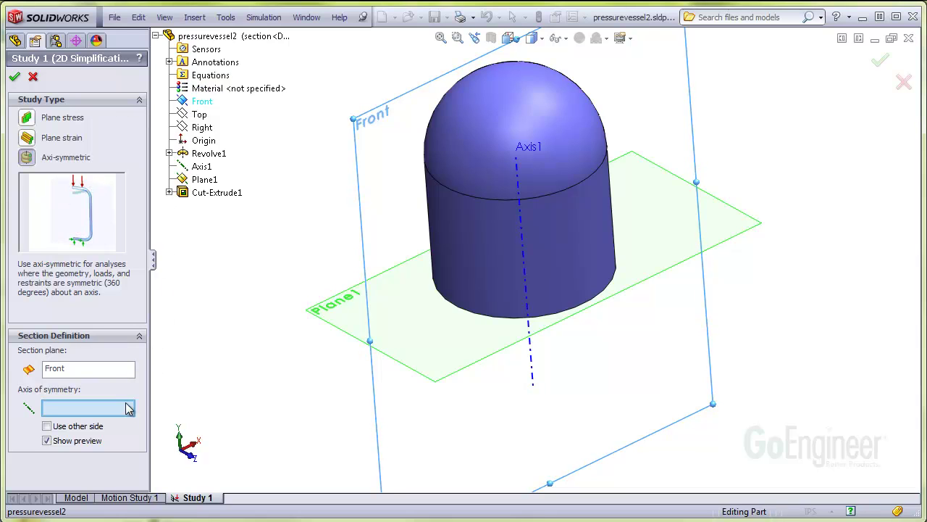
left_click(533, 371)
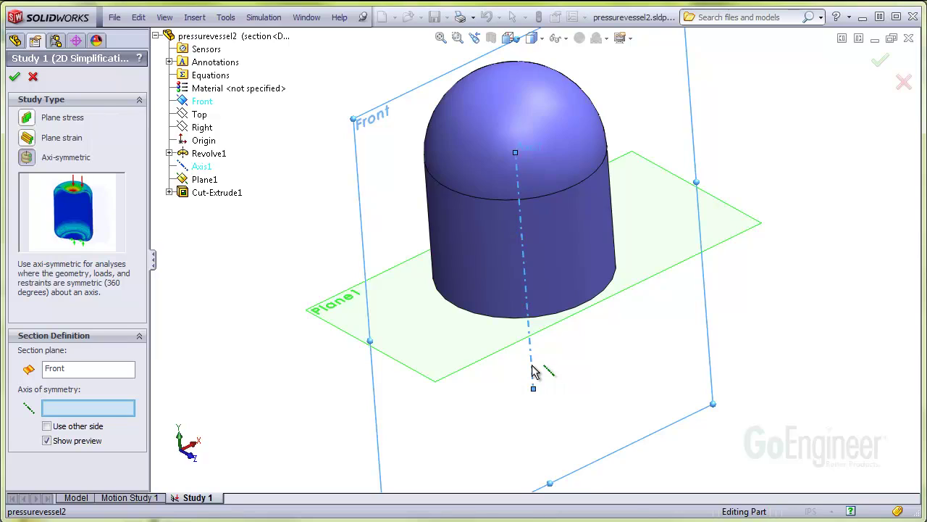
right_click(532, 371)
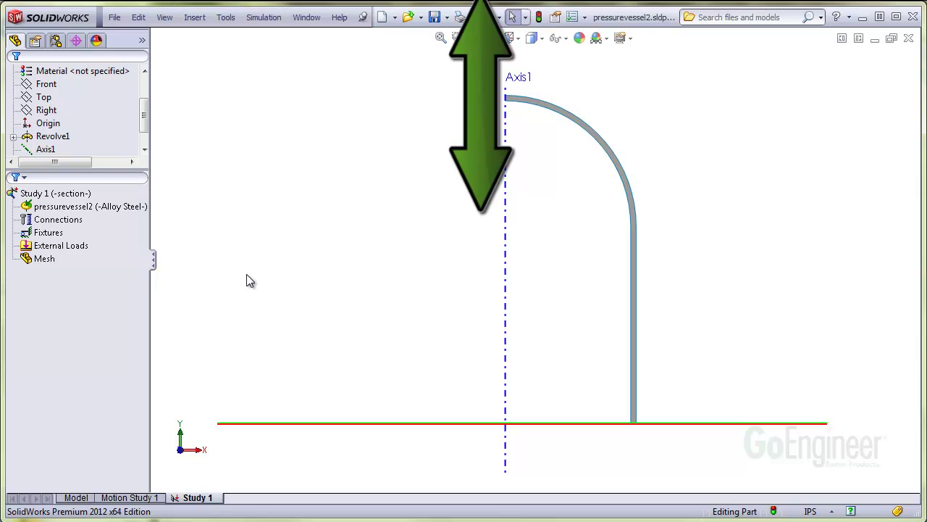
Apply a Roller/Slider fixture to the cut edge at the lower end of the vessel wall.
left_click(132, 233)
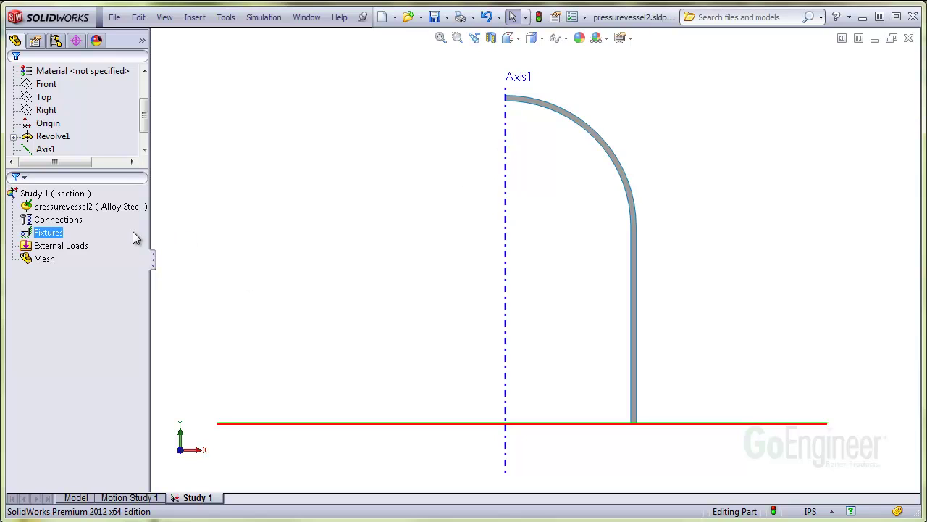
right_click(49, 233)
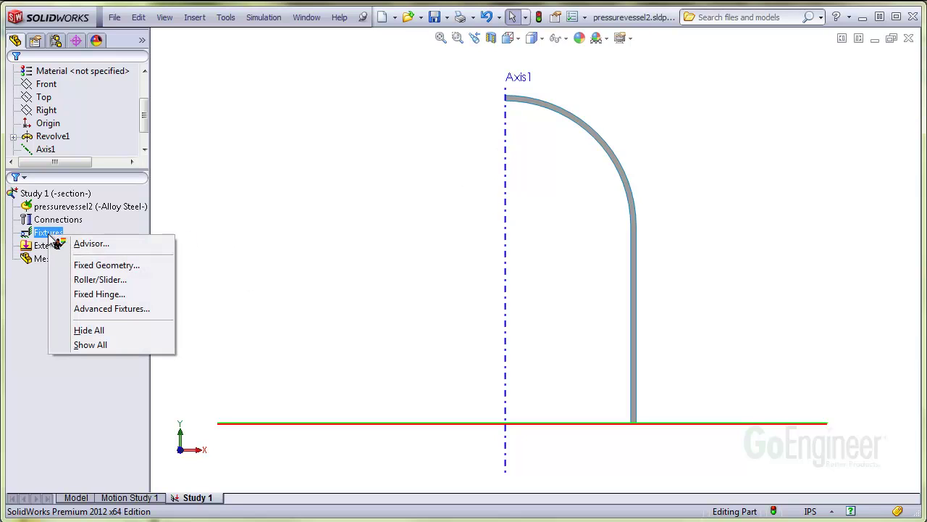
left_click(118, 281)
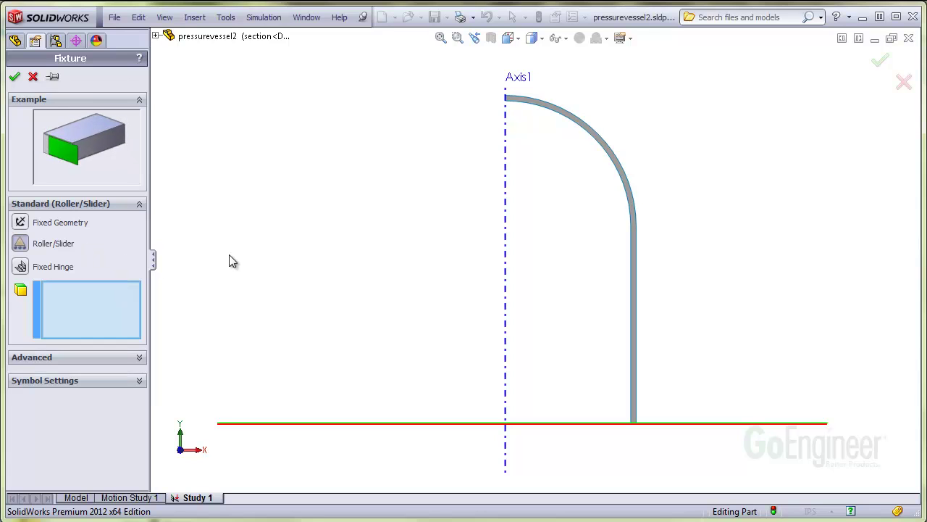
scroll(633, 437, "down", 10)
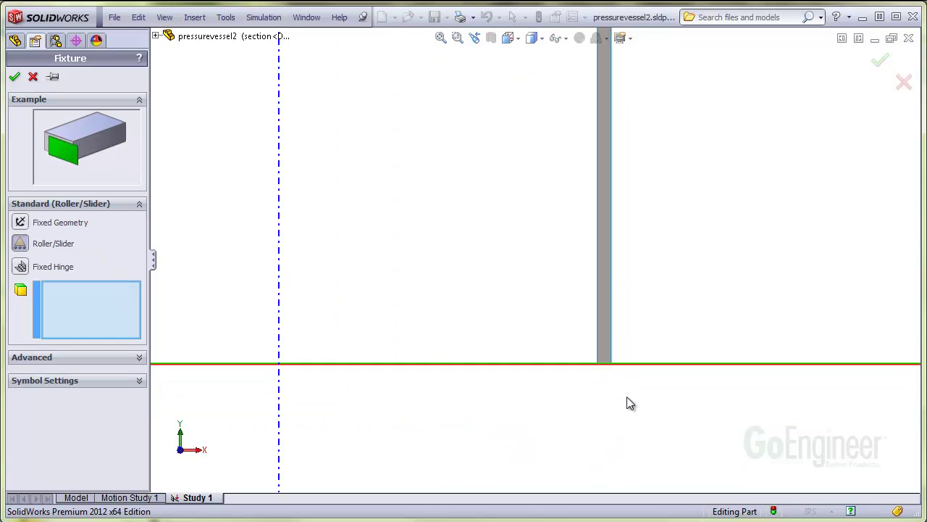
scroll(605, 376, "down", 2)
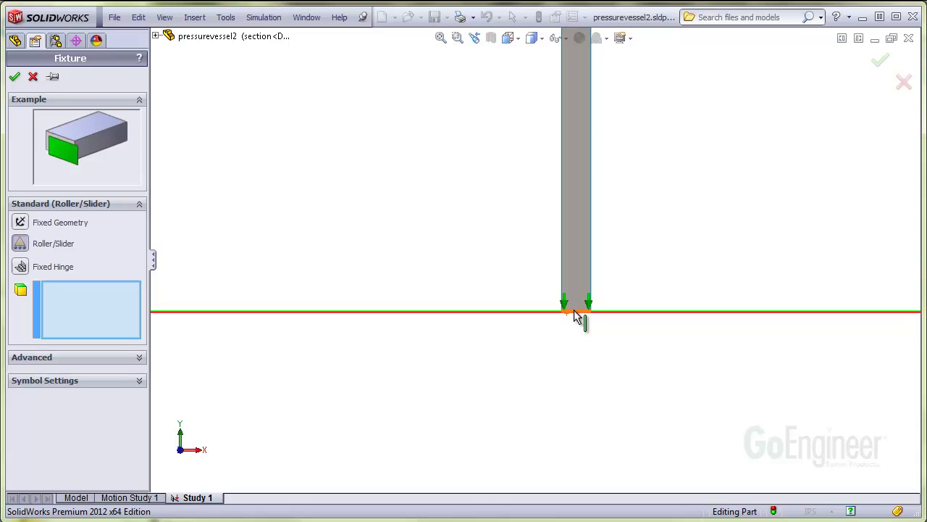
left_click(574, 316)
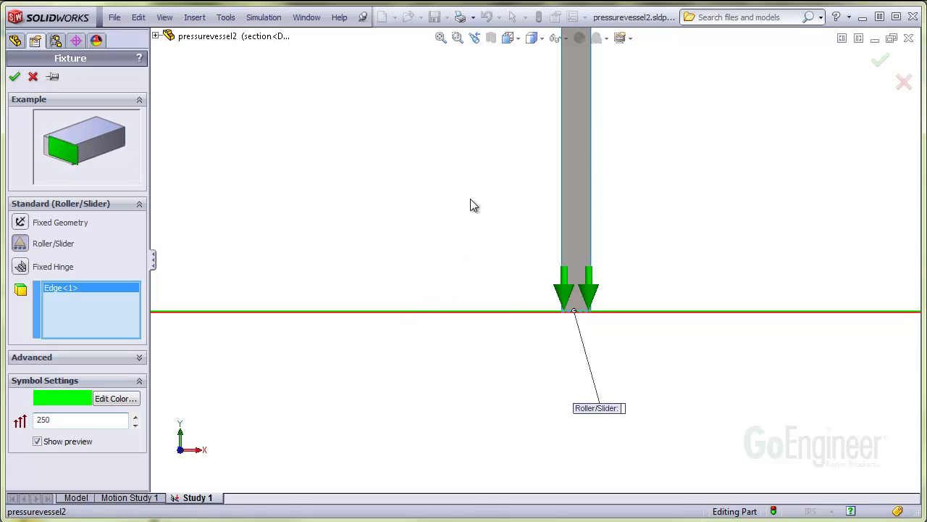
left_click(474, 38)
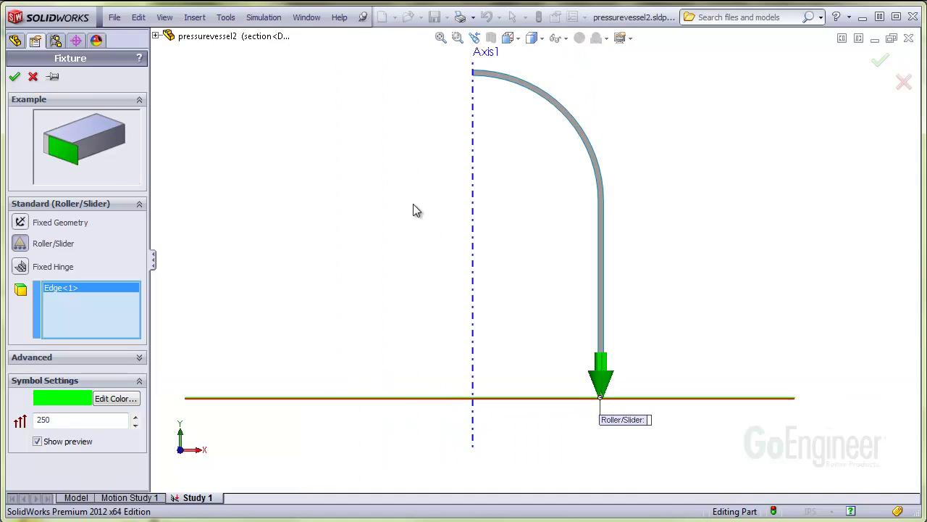
left_click(15, 76)
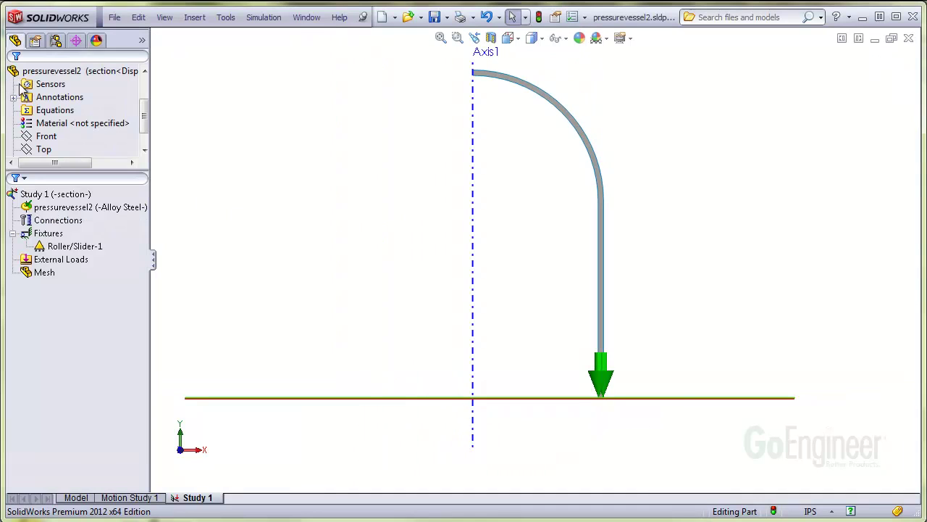
Apply a second Roller/Slider fixture to the short edge of the dome that lies on Axis1.
right_click(55, 233)
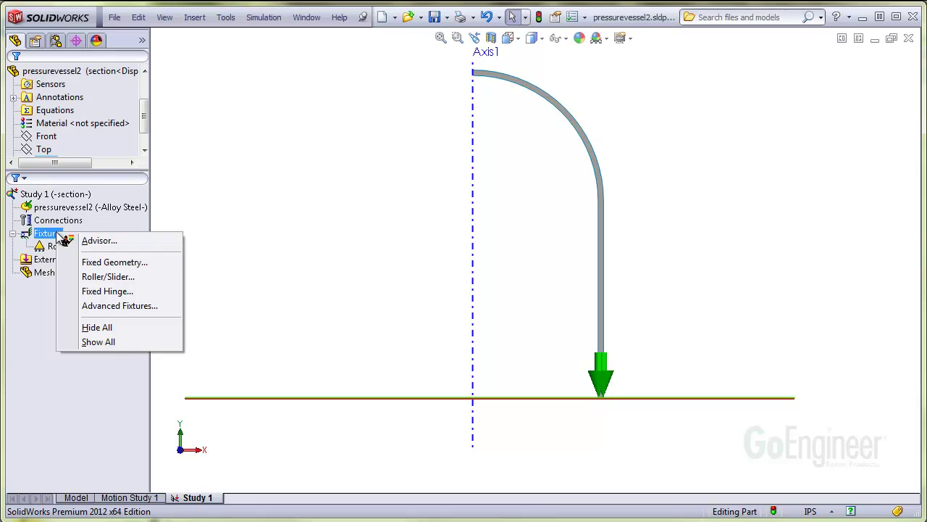
left_click(101, 277)
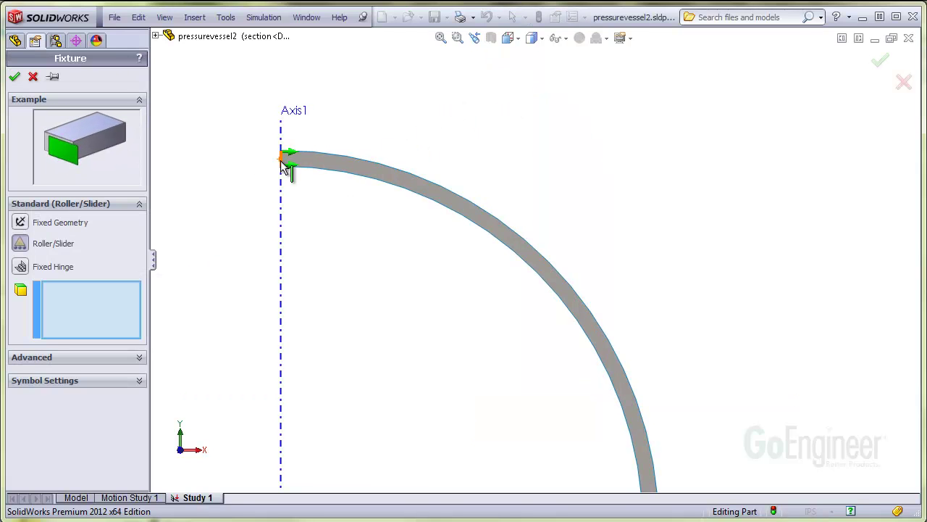
left_click(281, 161)
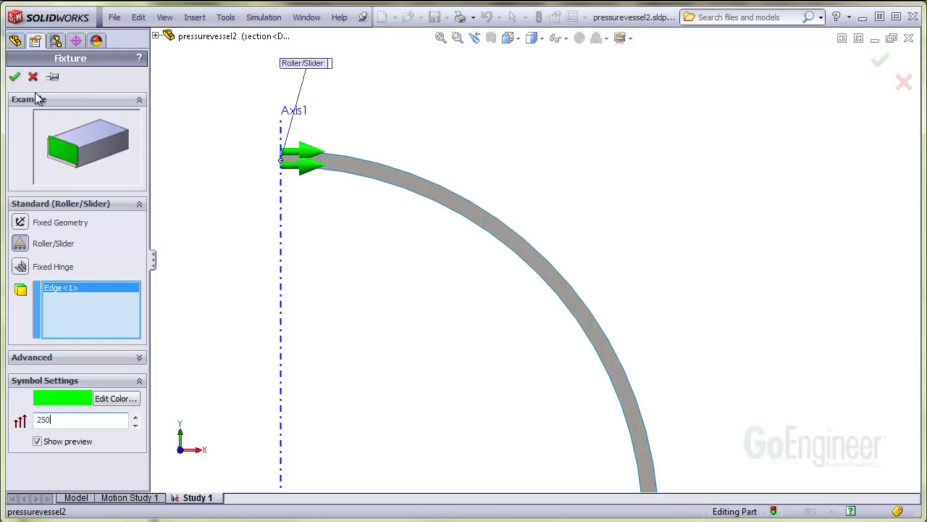
left_click(16, 78)
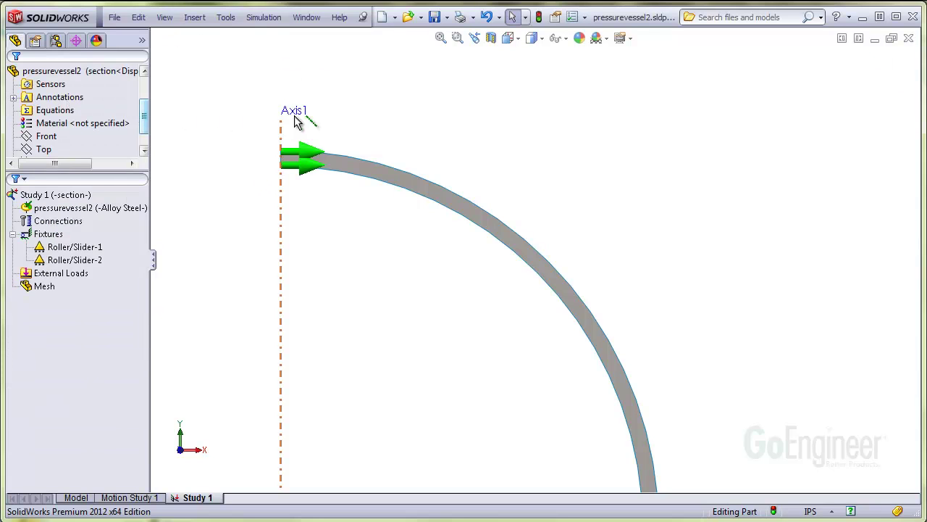
Apply a 100 psi pressure normal to the inner dome edge and the inner straight wall edge.
left_click(475, 39)
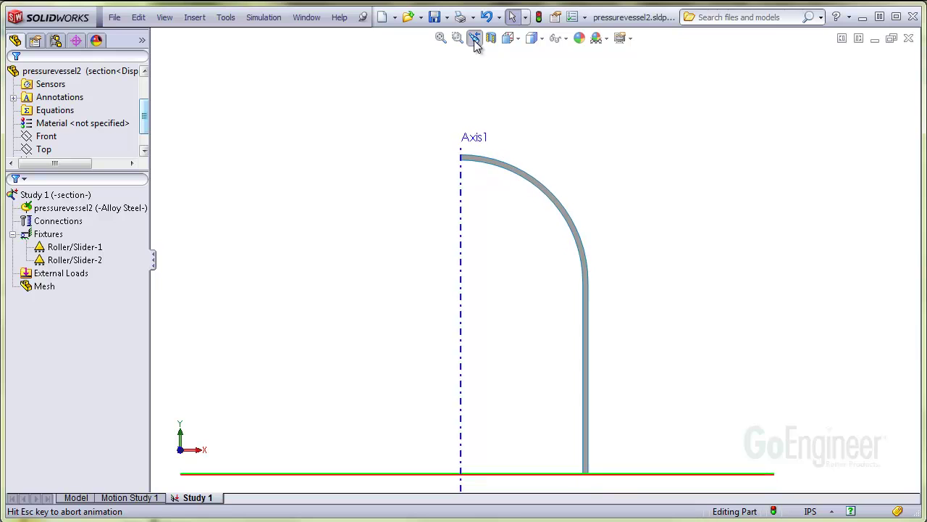
left_click(99, 287)
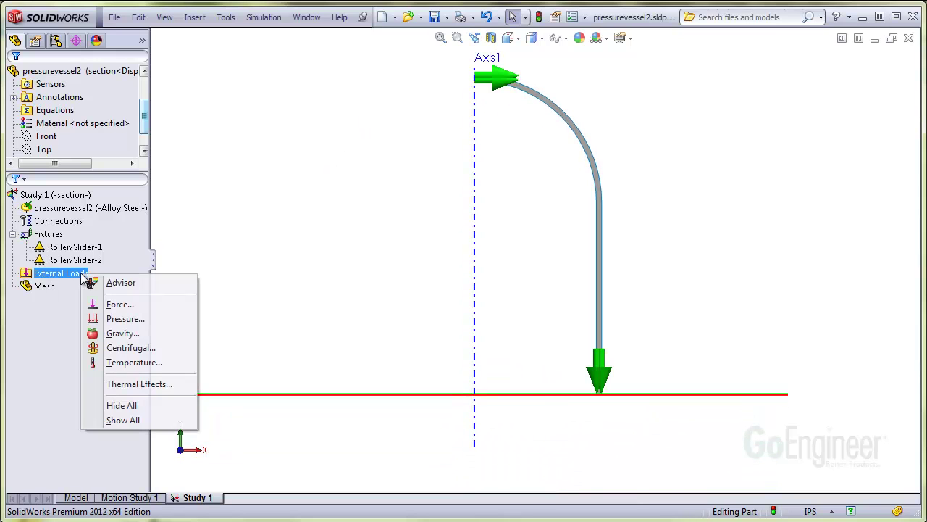
left_click(114, 320)
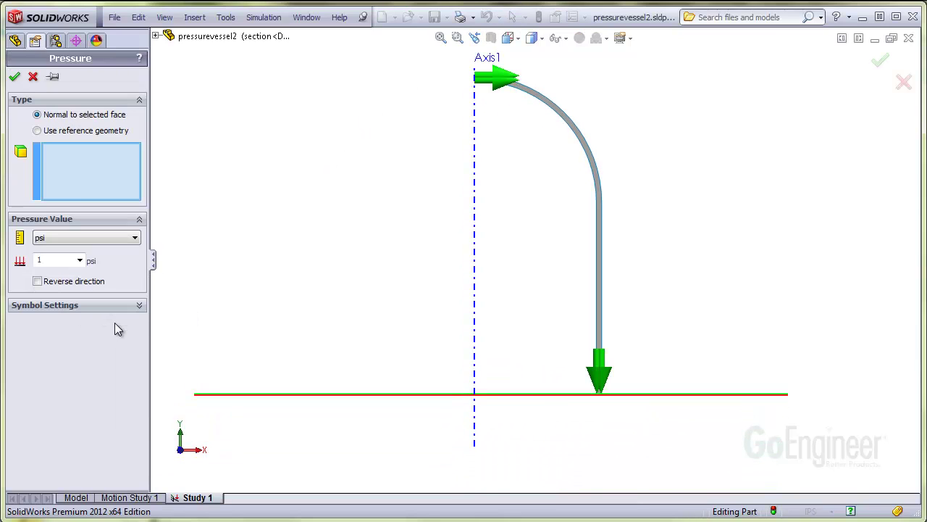
double_click(57, 259)
type("100")
left_click(594, 190)
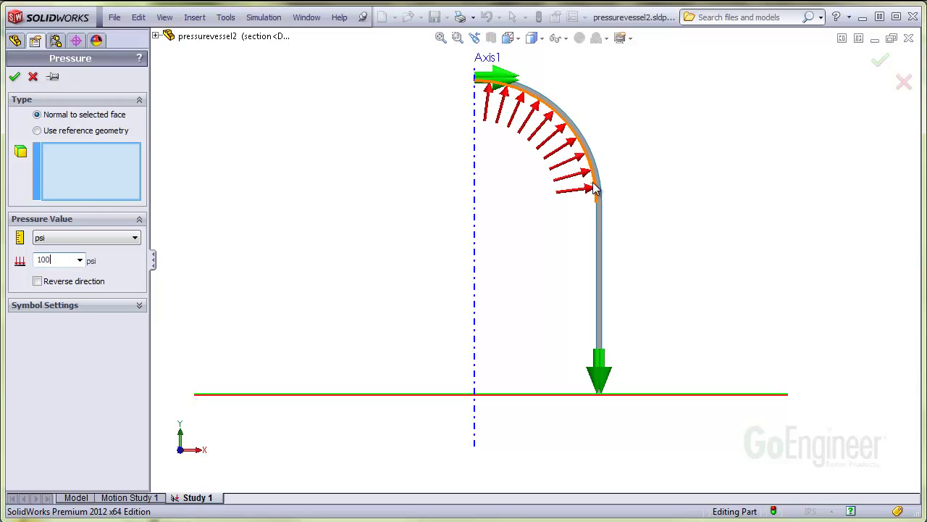
left_click(595, 262)
left_click(15, 76)
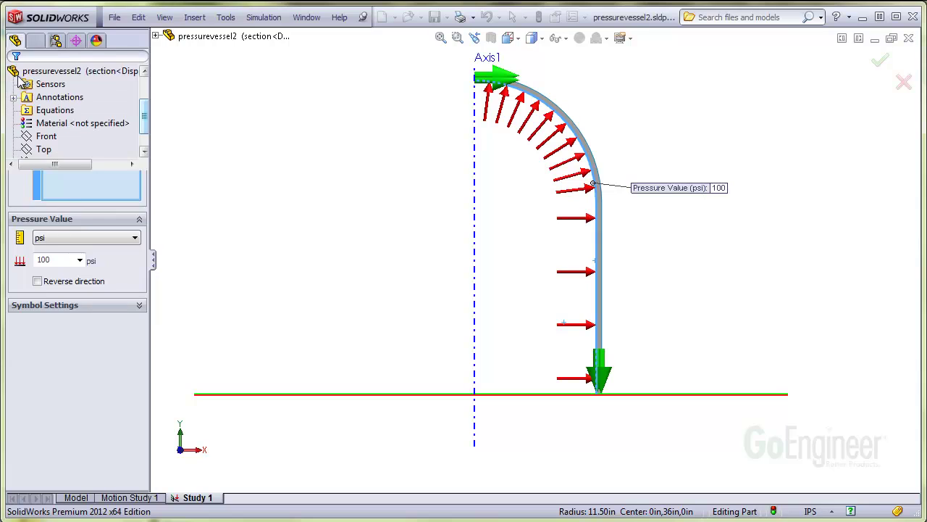
left_click(85, 248)
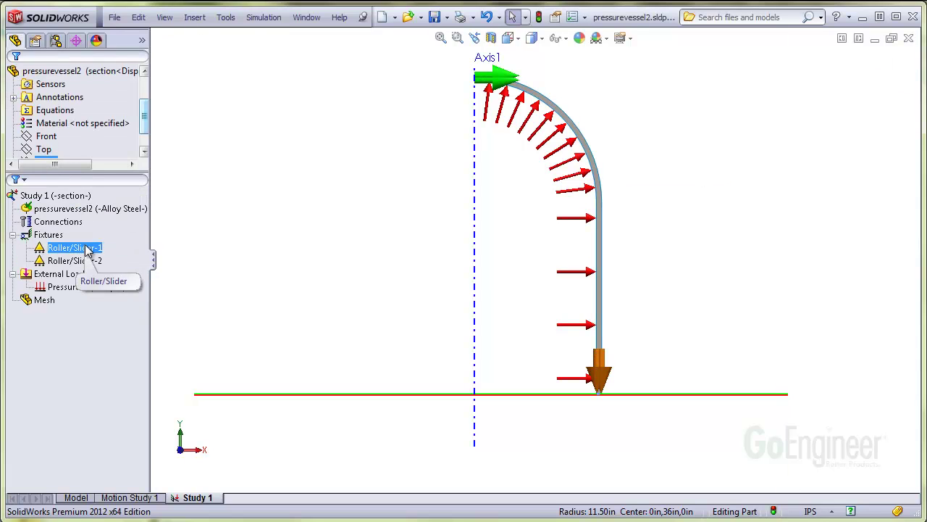
left_click(166, 269)
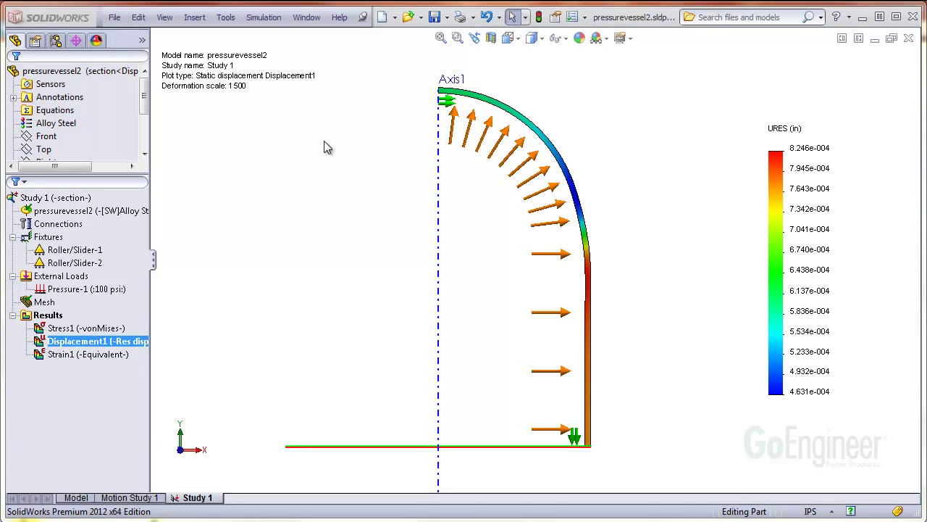
Animate the Displacement1 plot and examine how the vessel wall's lower edge moves along its roller fixture.
right_click(137, 342)
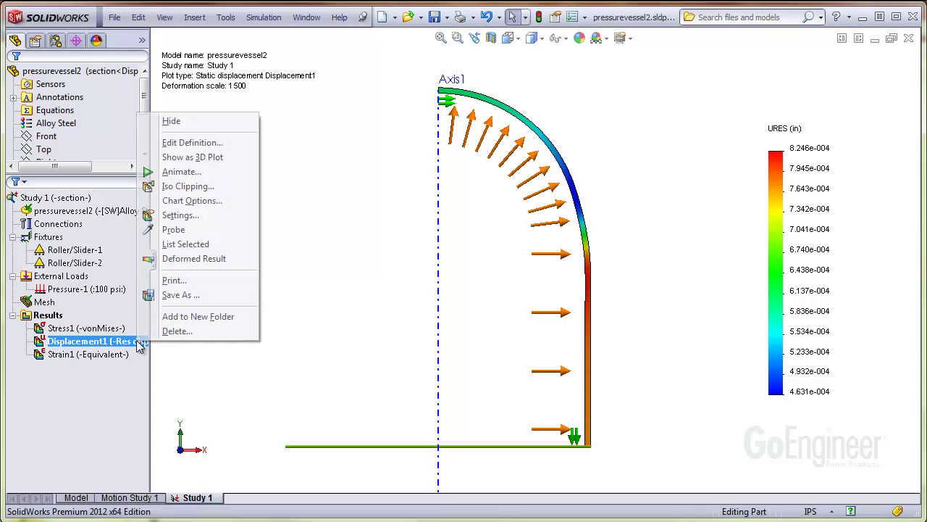
left_click(181, 172)
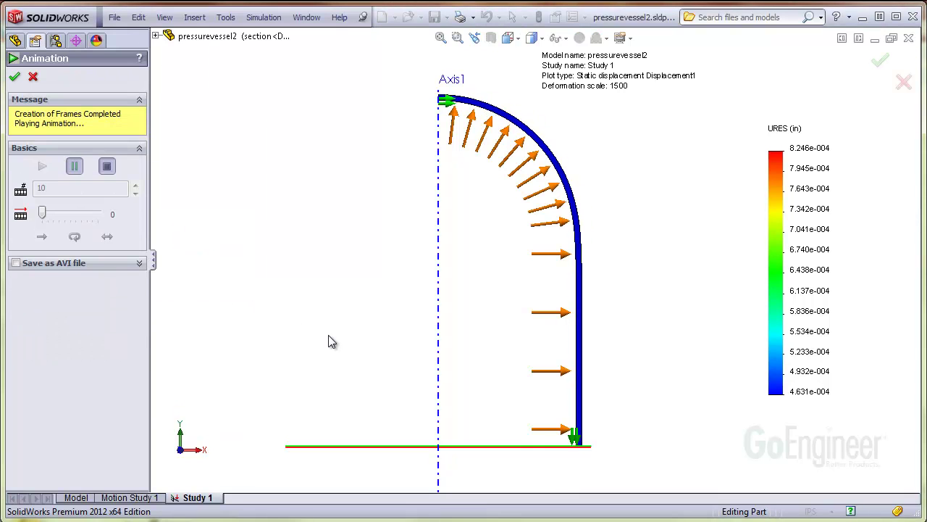
scroll(596, 456, "down", 5)
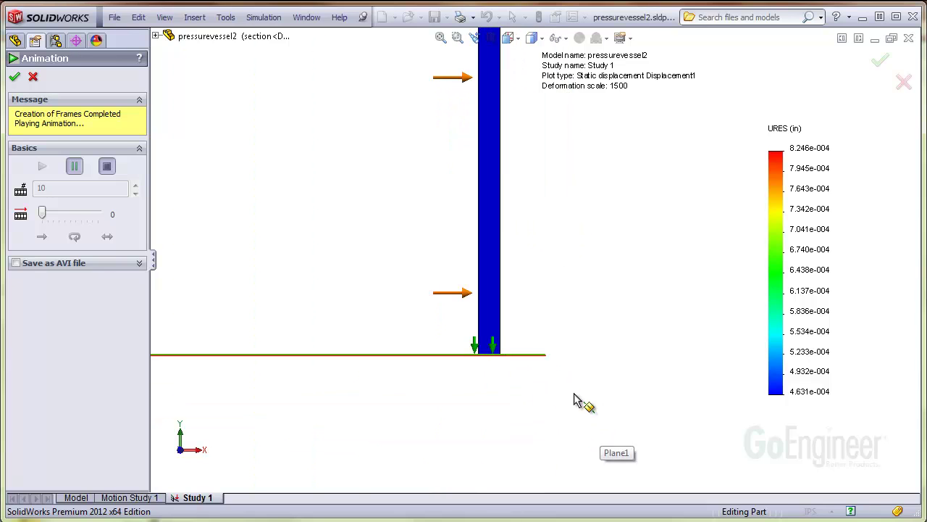
scroll(492, 361, "down", 3)
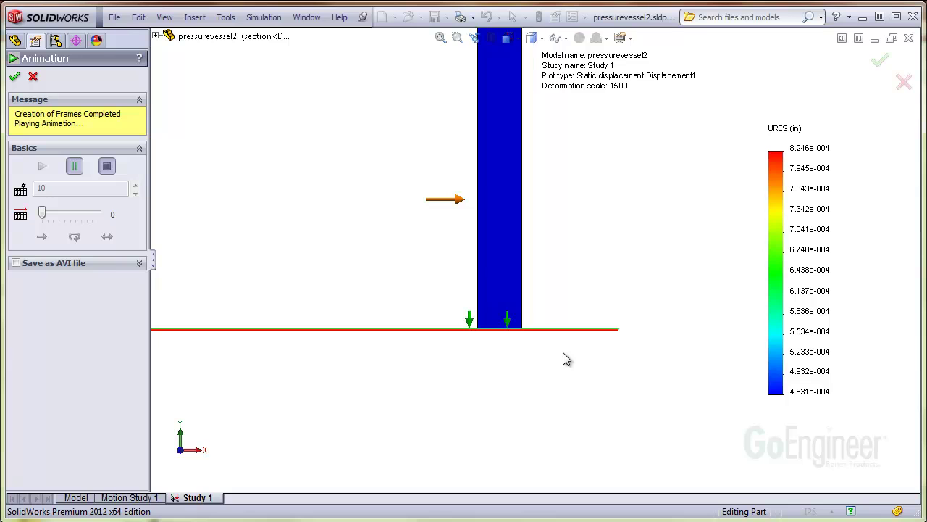
scroll(567, 359, "up", 2)
scroll(566, 360, "up", 2)
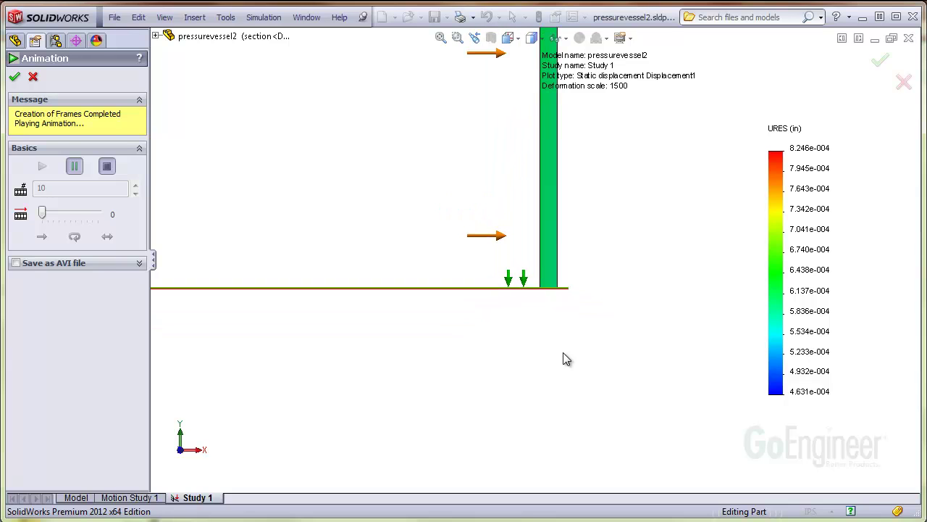
Examine the animated motion of the dome's edge along Axis1, and end the displacement animation.
left_click(481, 40)
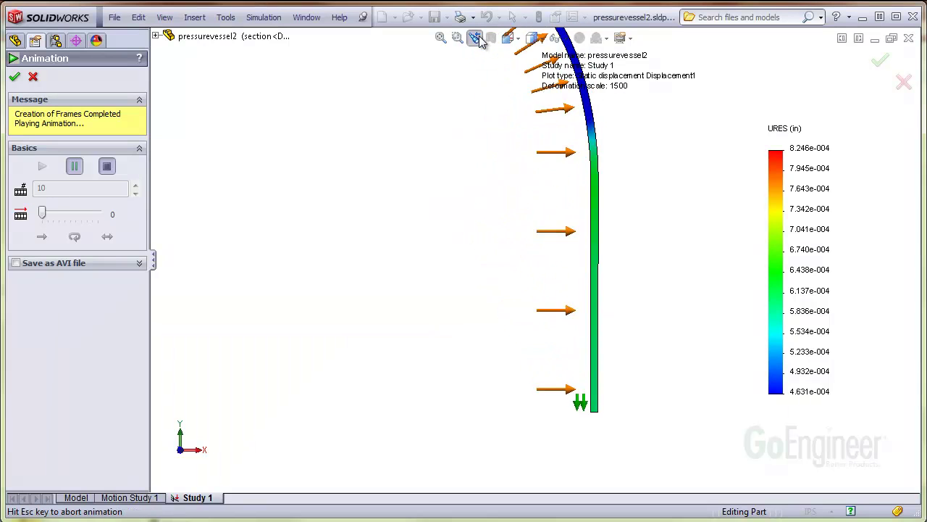
scroll(474, 101, "down", 6)
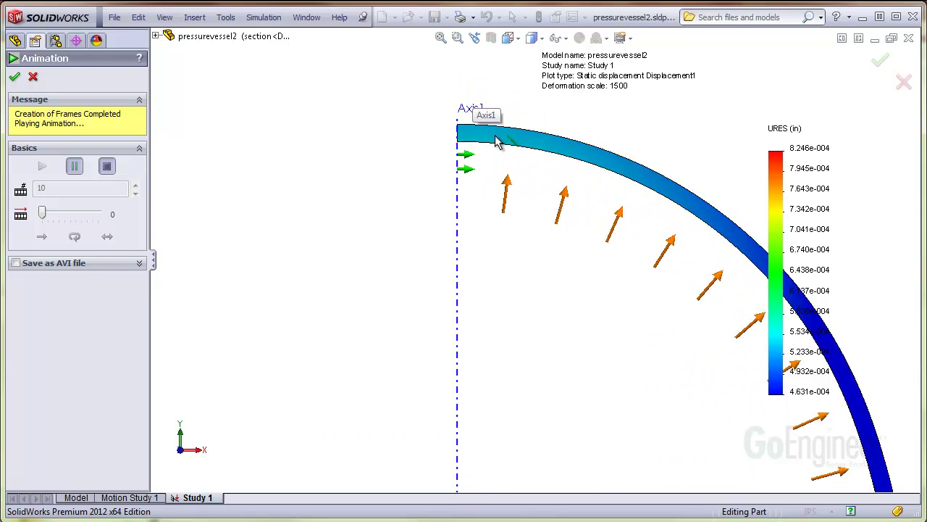
scroll(489, 158, "down", 4)
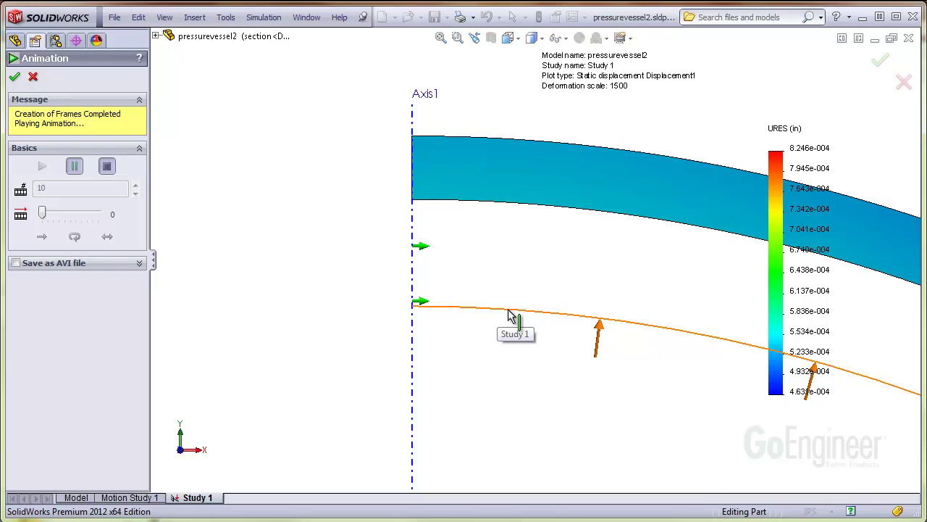
left_click(474, 38)
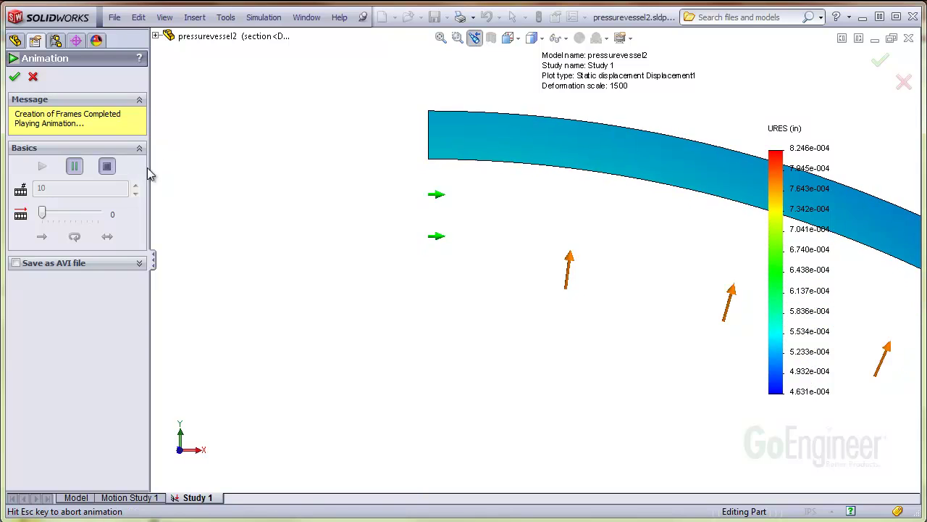
left_click(107, 167)
left_click(15, 76)
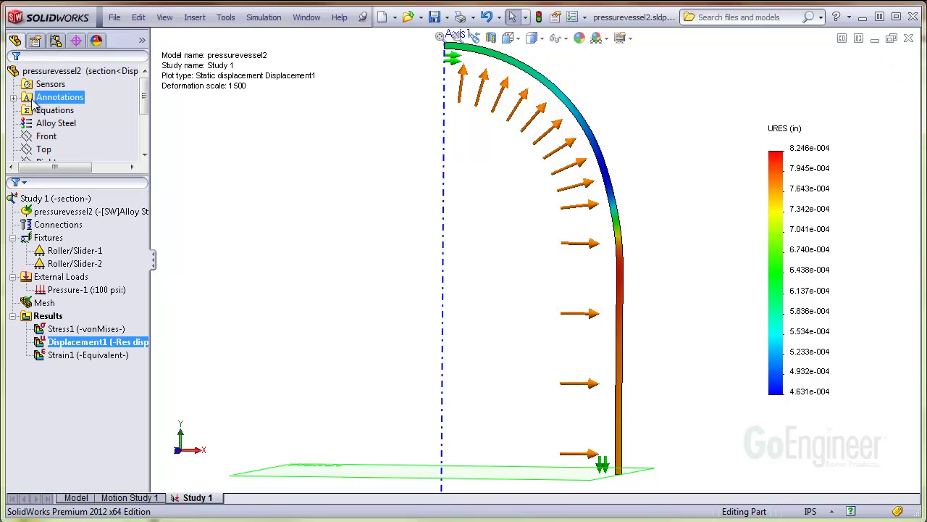
Show the Displacement1 result as a 3D plot and view the revolved vessel from an angle that reveals its open section.
right_click(95, 345)
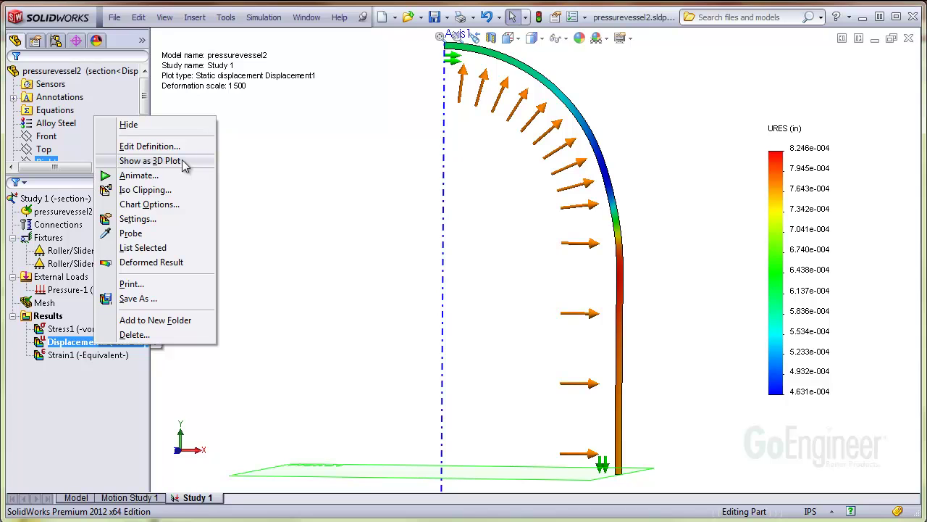
left_click(150, 161)
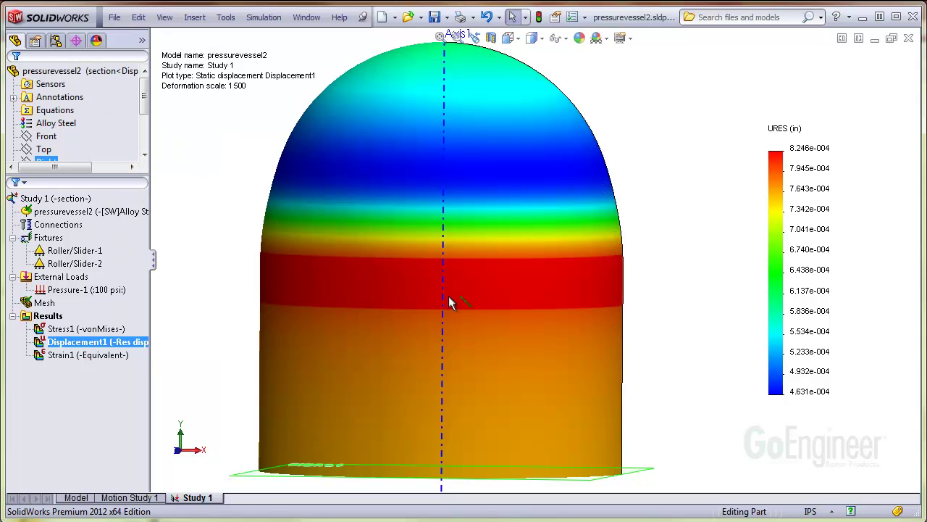
middle_click_drag(400, 306, 347, 352)
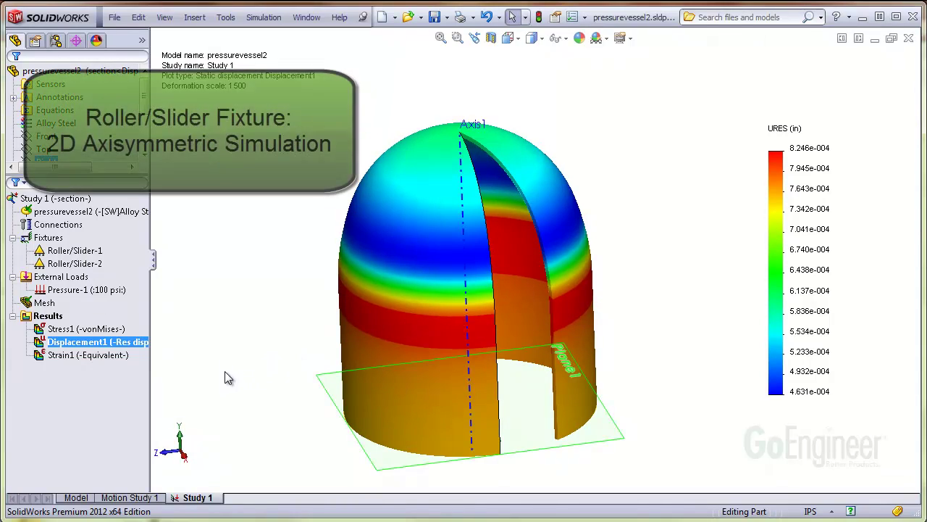
scroll(243, 362, "down", 2)
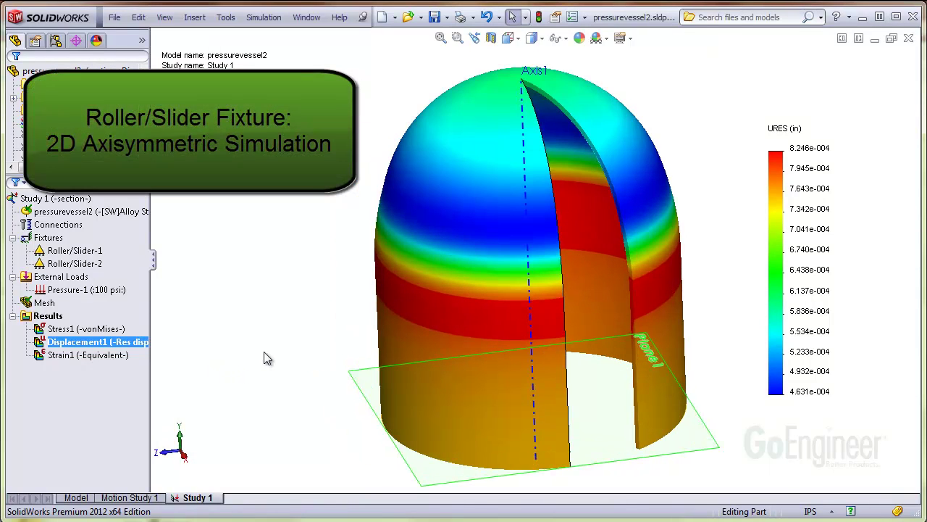